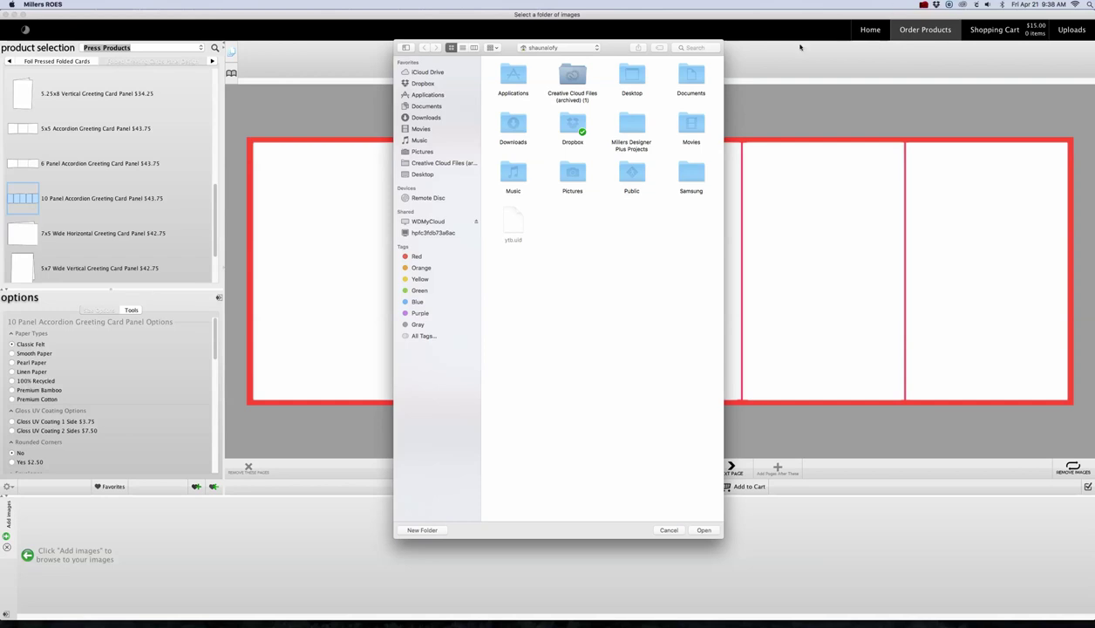
left_click(923, 4)
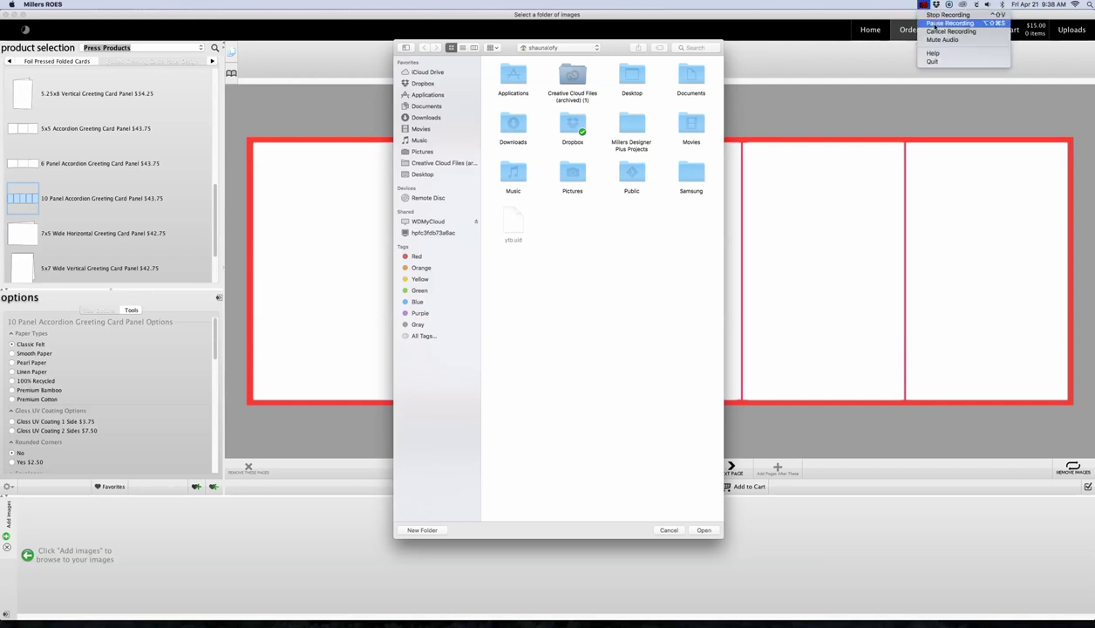
left_click(935, 24)
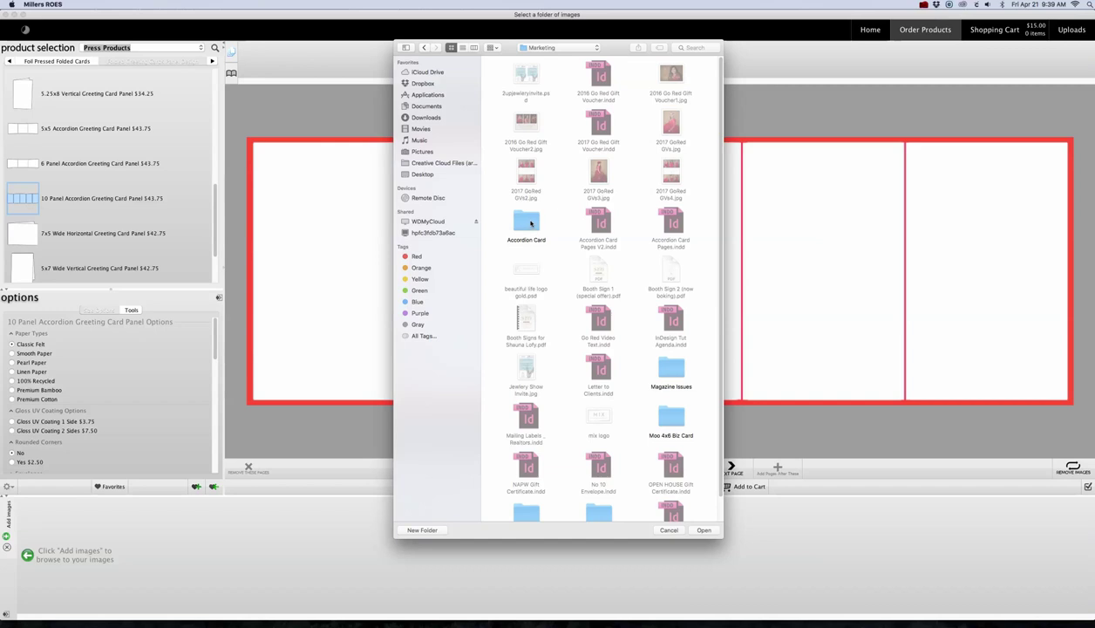
Load the images from the Accordion Card folder inside Marketing.
left_click(528, 222)
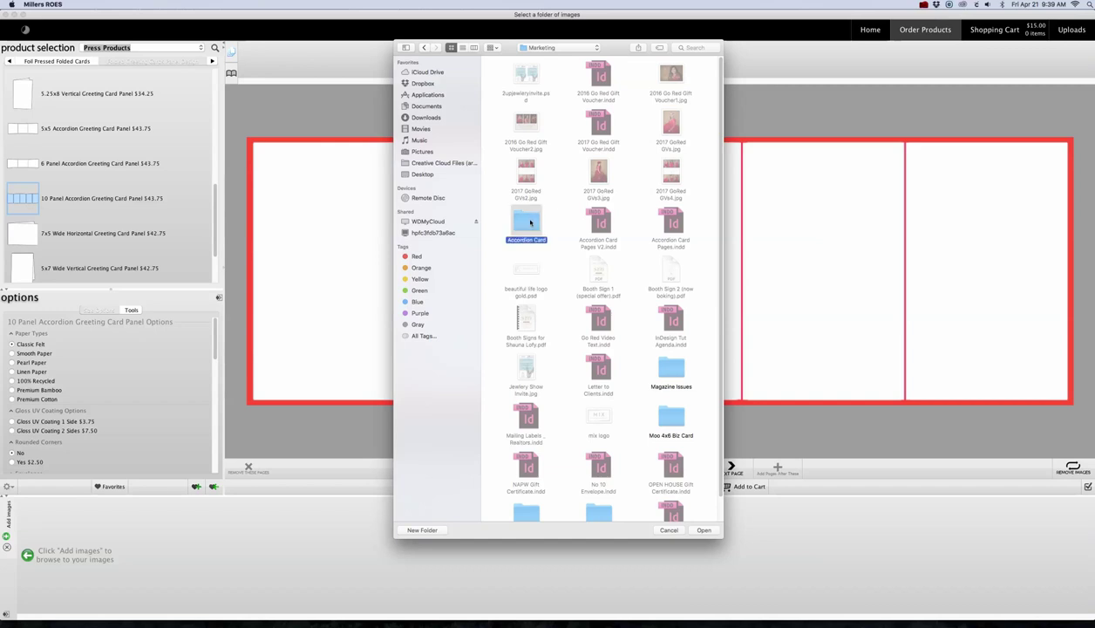
left_click(703, 531)
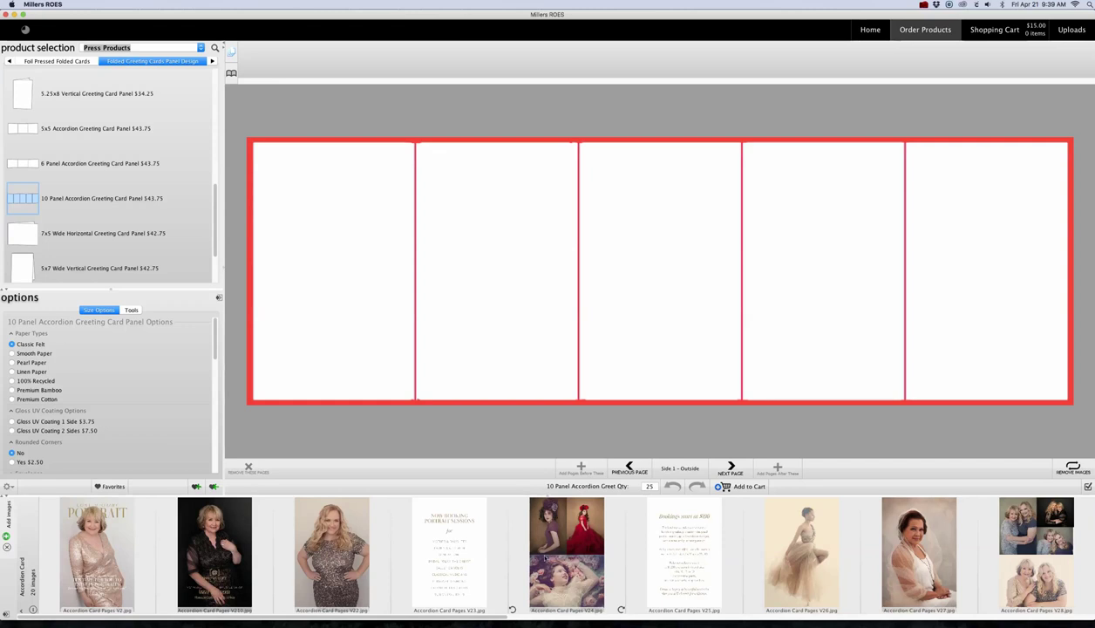
Look through the first six accordion card page images in the loaded image strip.
mouse_move(1046, 568)
mouse_move(99, 571)
mouse_move(101, 571)
left_mouse_down()
mouse_move(368, 259)
mouse_move(309, 247)
mouse_move(335, 161)
mouse_move(353, 173)
mouse_move(332, 345)
mouse_move(99, 565)
left_mouse_up()
left_click(104, 551)
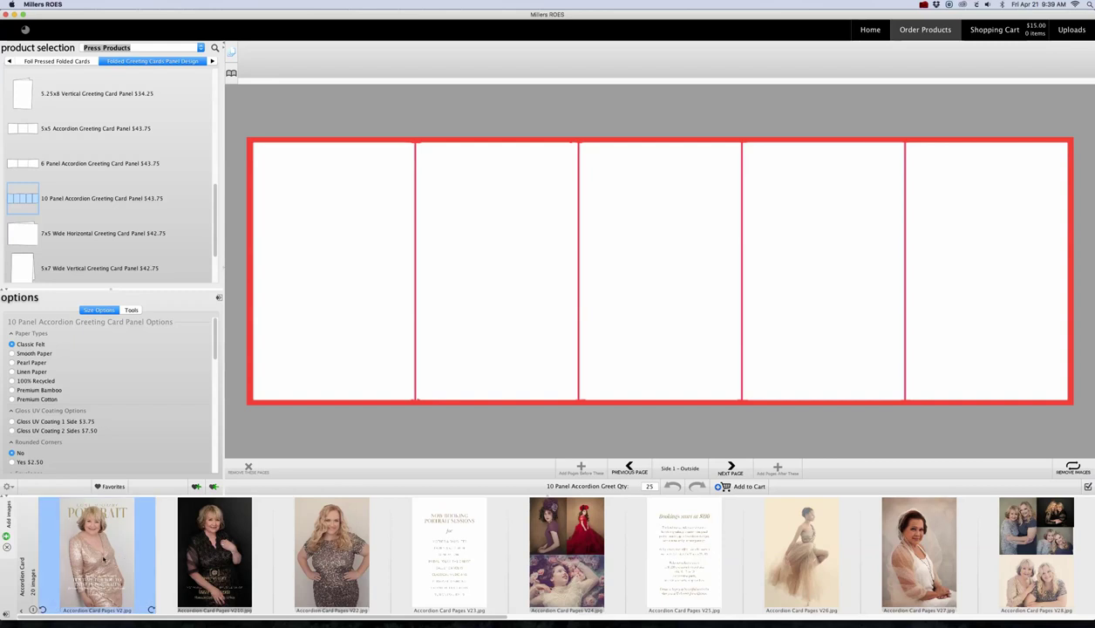
left_click(200, 543)
left_click(329, 558)
left_click(446, 550)
left_click(567, 554)
left_click(688, 561)
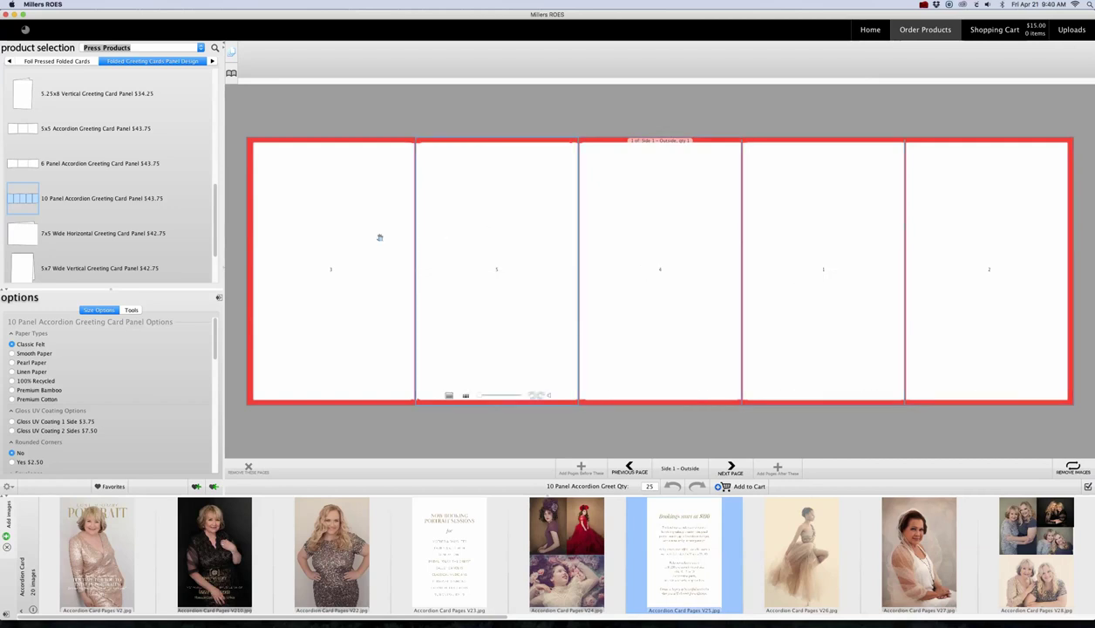
Fill the five Side 1 - Outside panels from right to left with card pages V2, V25, V24, V23 and V22.
left_click(100, 563)
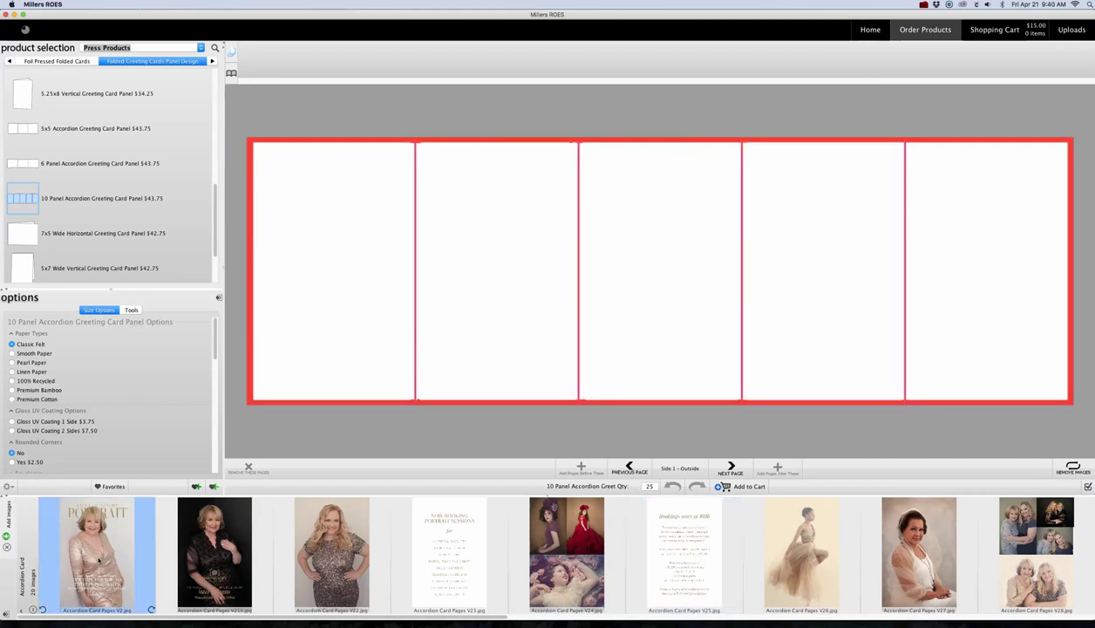
left_click(1004, 280)
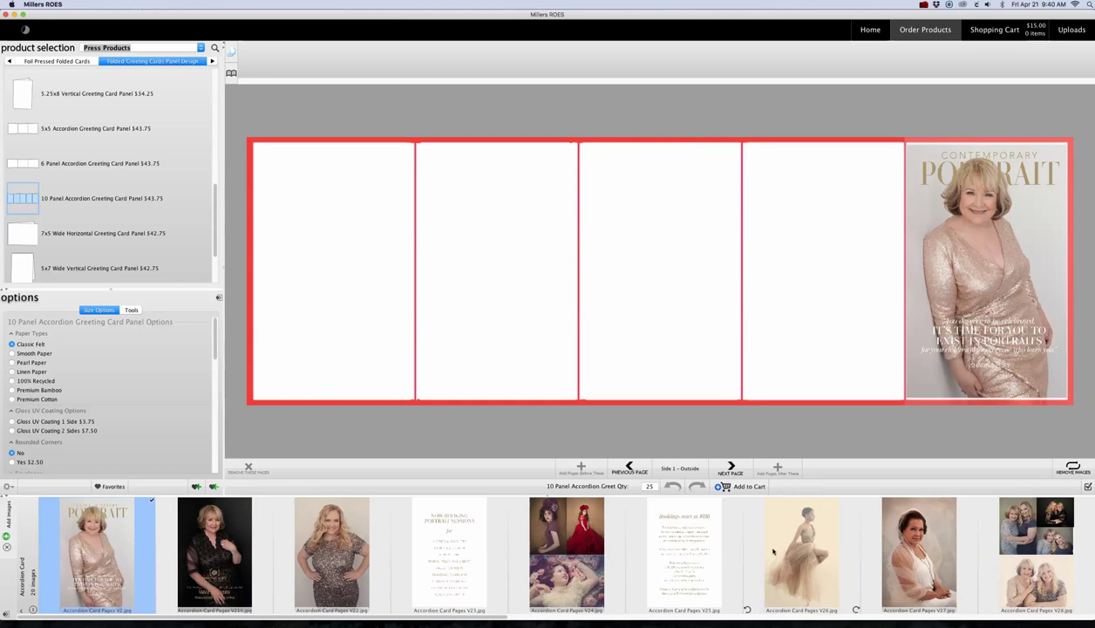
left_click_drag(626, 513, 815, 340)
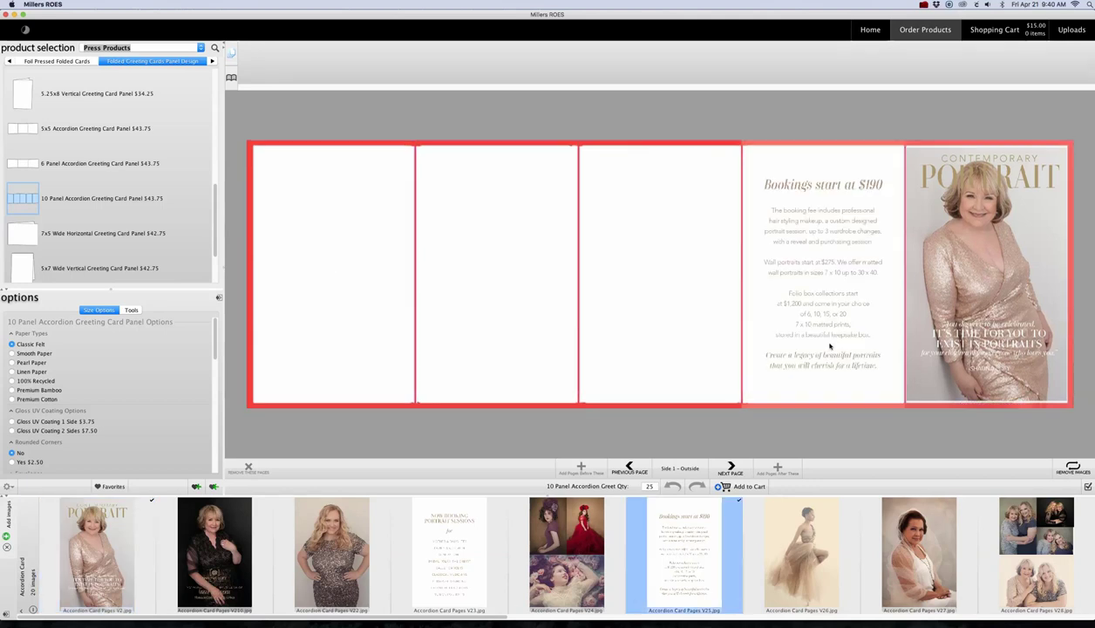
left_click_drag(571, 532, 645, 364)
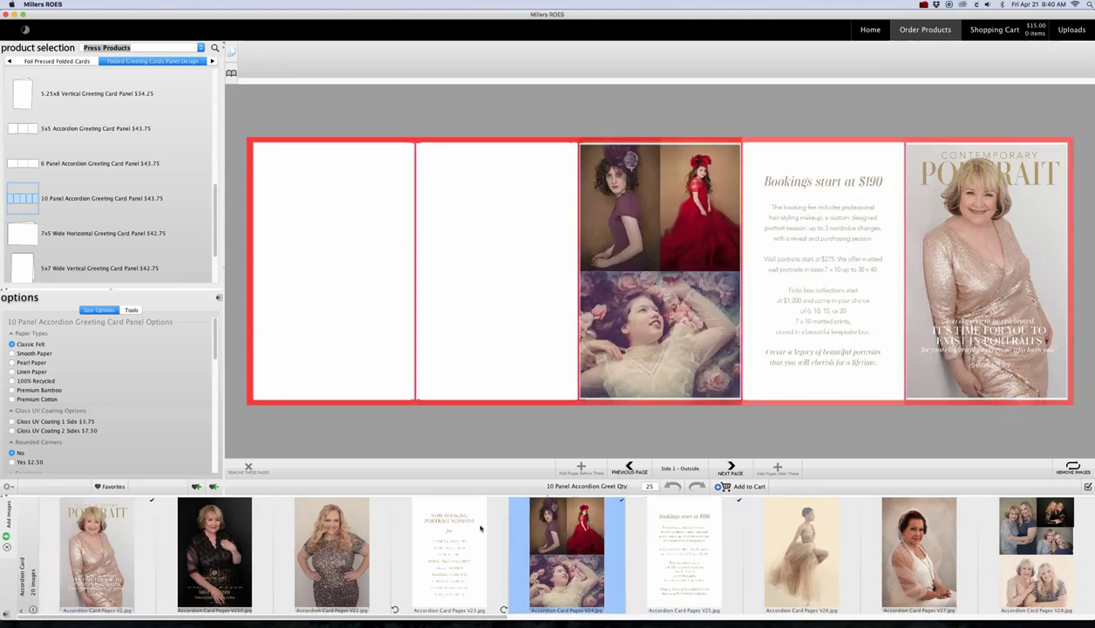
left_click(465, 532)
left_click_drag(465, 532, 497, 288)
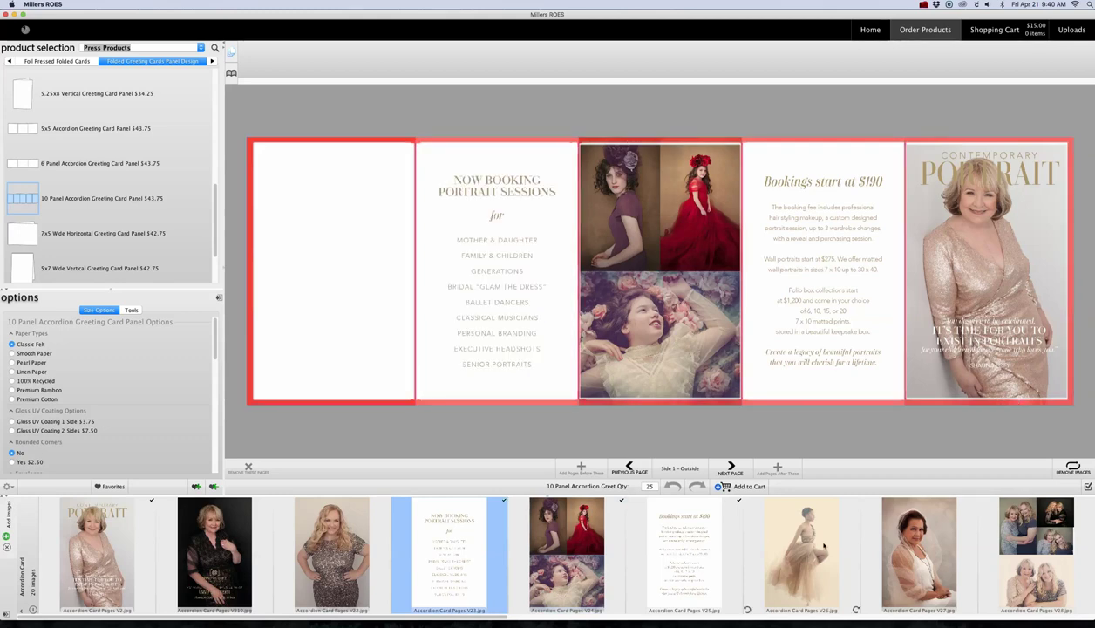
left_click_drag(332, 545, 344, 300)
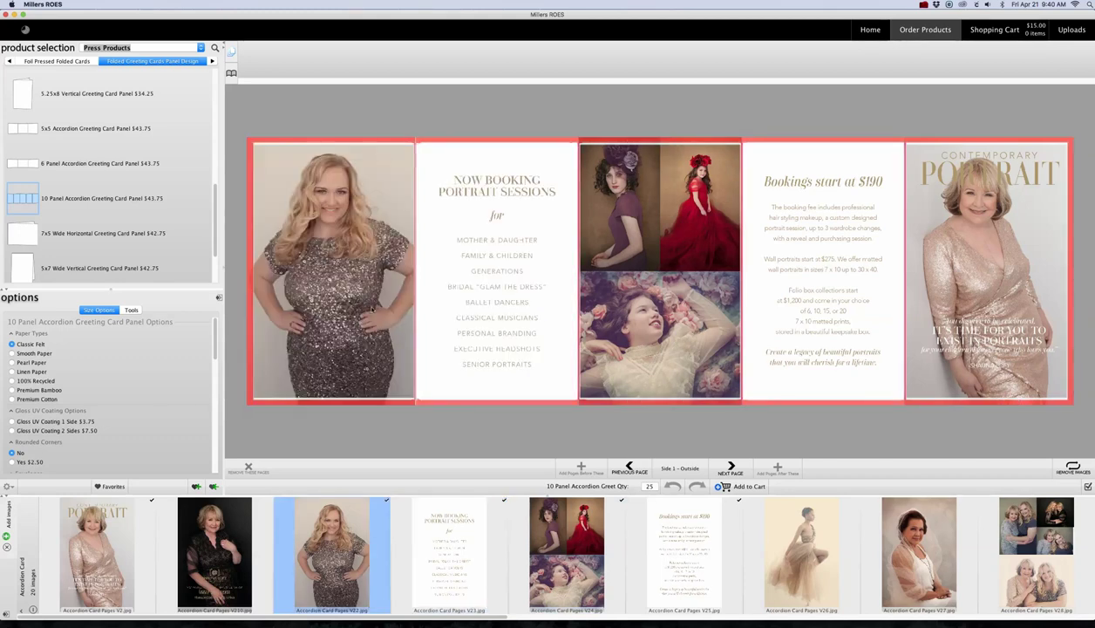
Fill the Side 2 - Inside panels from right to left with the black-dress contact page and card pages V26, V28, V29 and V27.
left_click(730, 470)
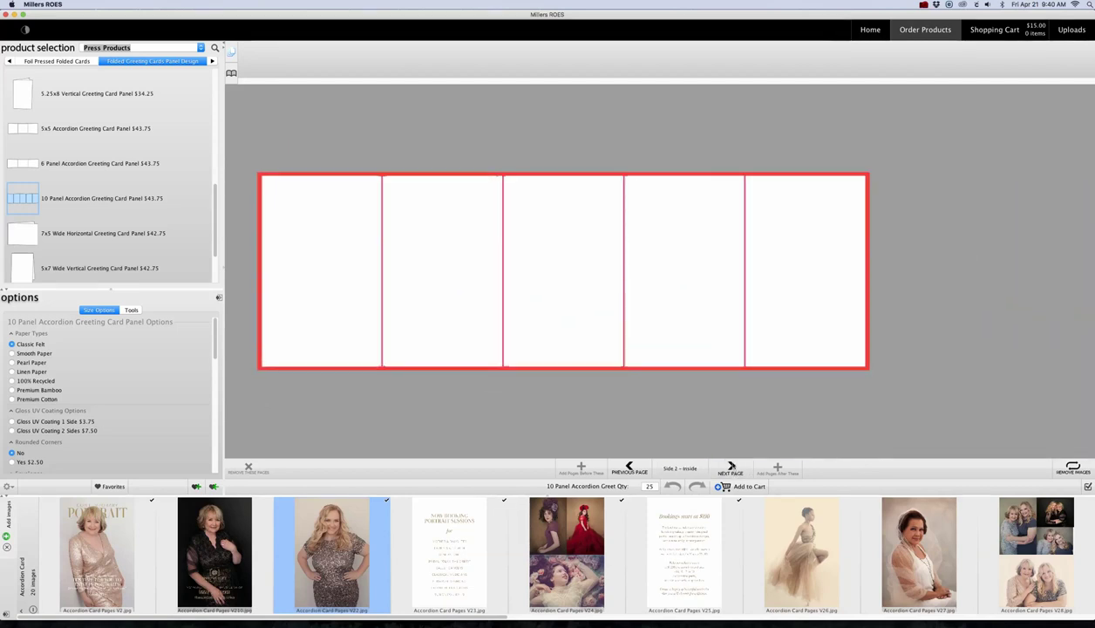
left_click(220, 558)
left_click_drag(220, 558, 970, 280)
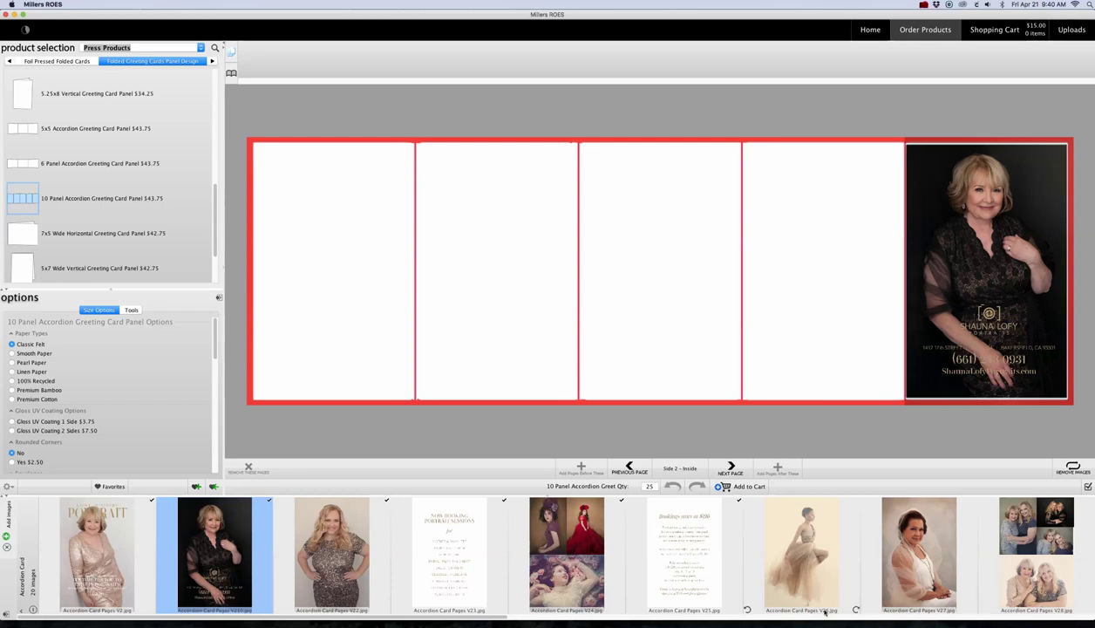
left_click_drag(815, 579, 827, 340)
left_click_drag(1034, 542, 626, 310)
left_click_drag(494, 619, 737, 613)
left_click_drag(625, 550, 507, 303)
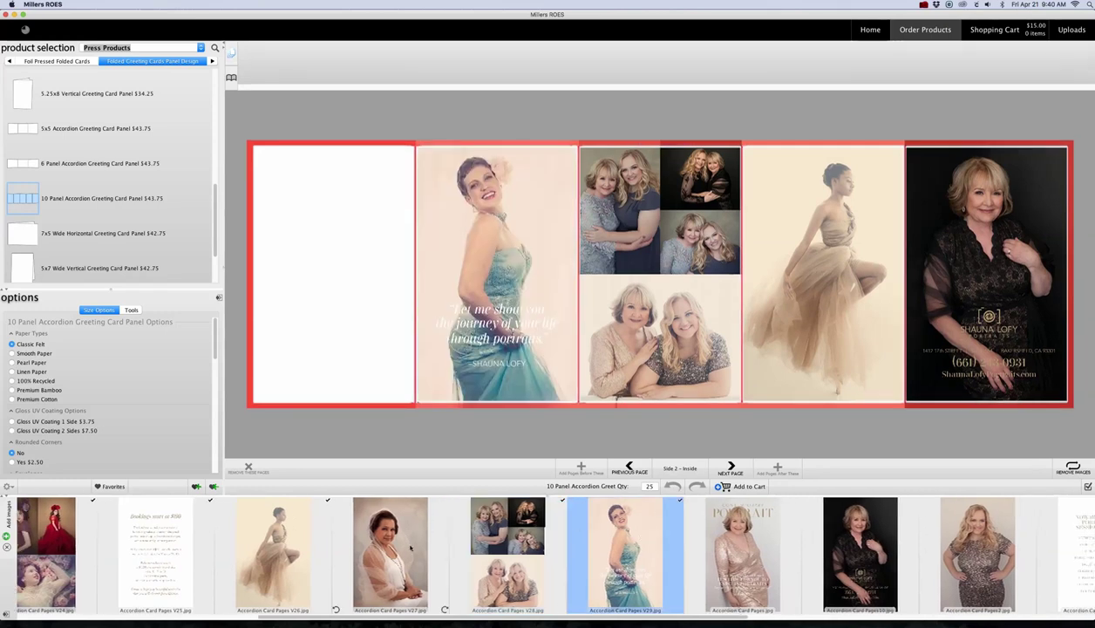
left_click_drag(404, 562, 375, 311)
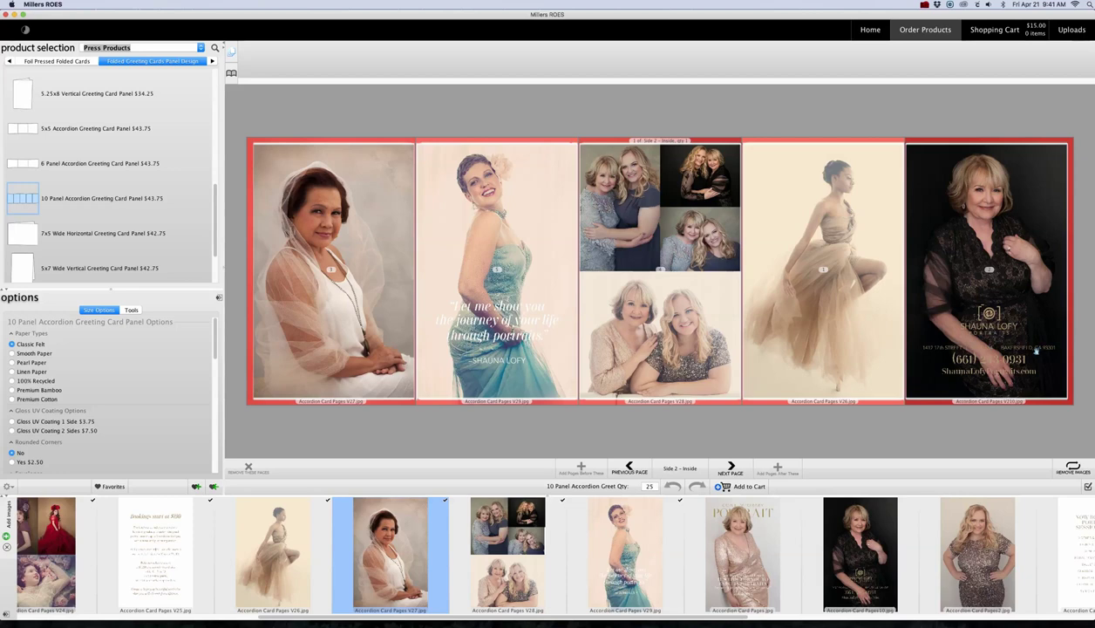
Return to the card's outside and choose Smooth Paper with Gloss UV Coating 2 Sides.
left_click(963, 371)
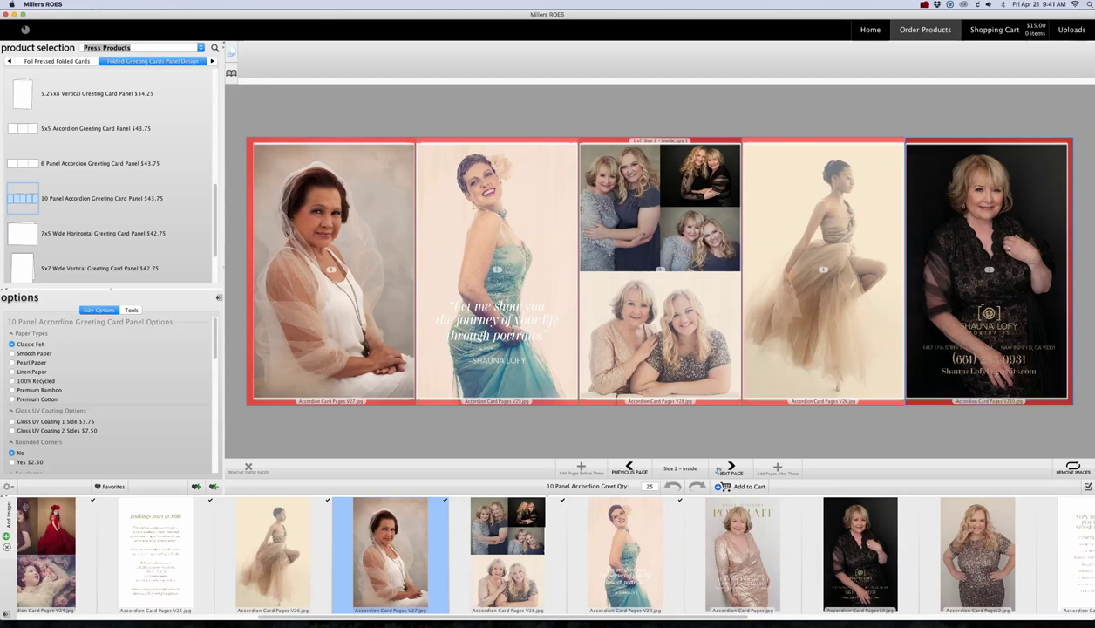
left_click(724, 468)
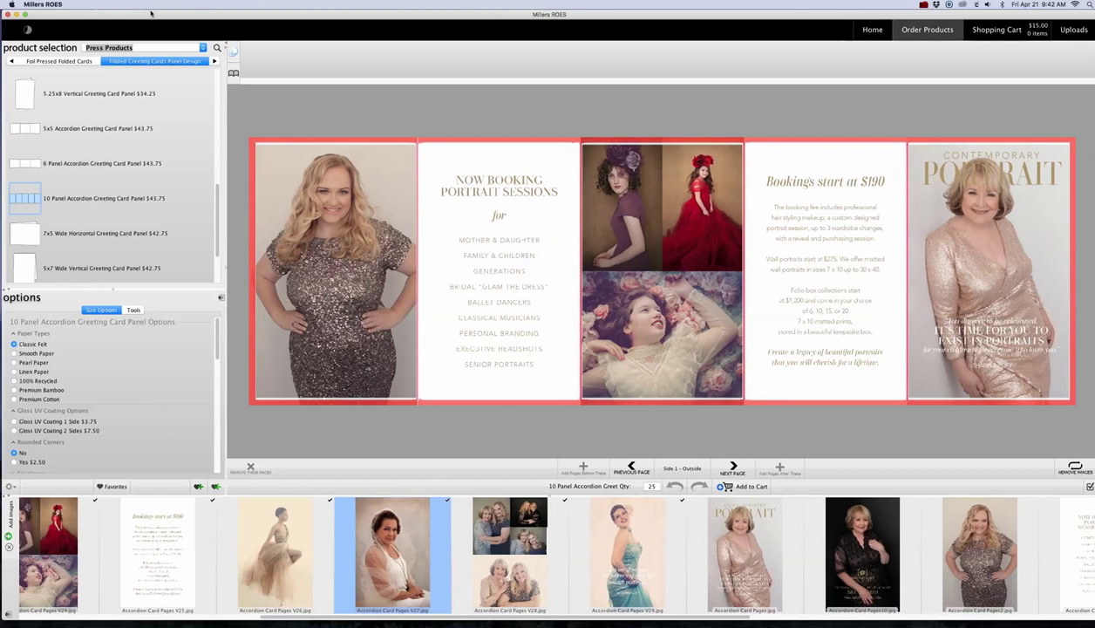
left_click(14, 353)
left_click(15, 432)
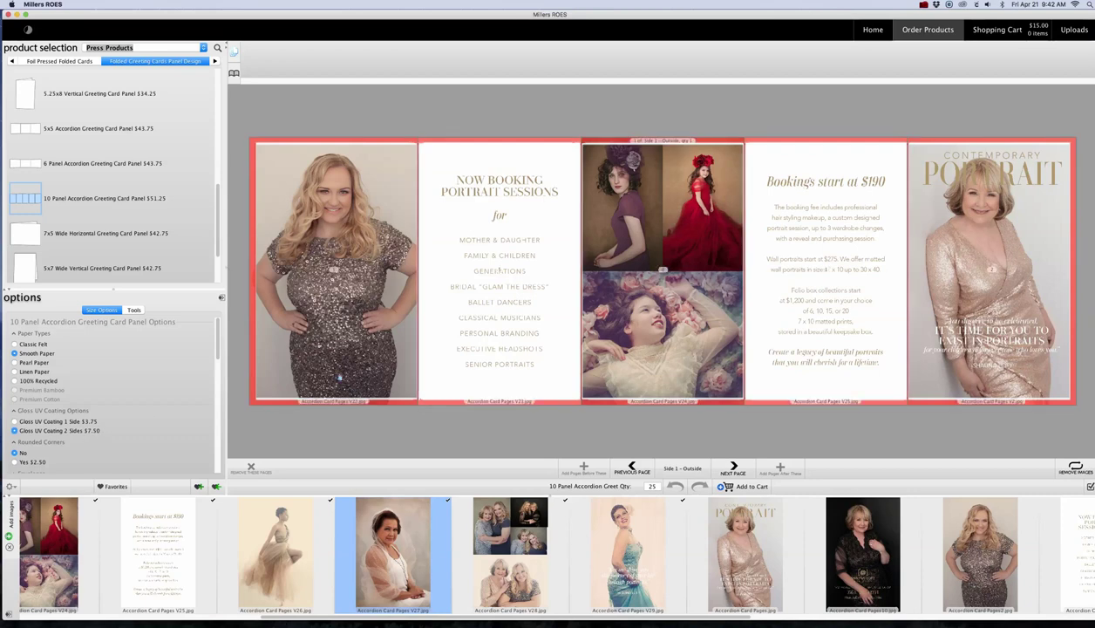
Have the address printed on the envelopes, with the return address in the upper left corner.
scroll(212, 371, "down", 3)
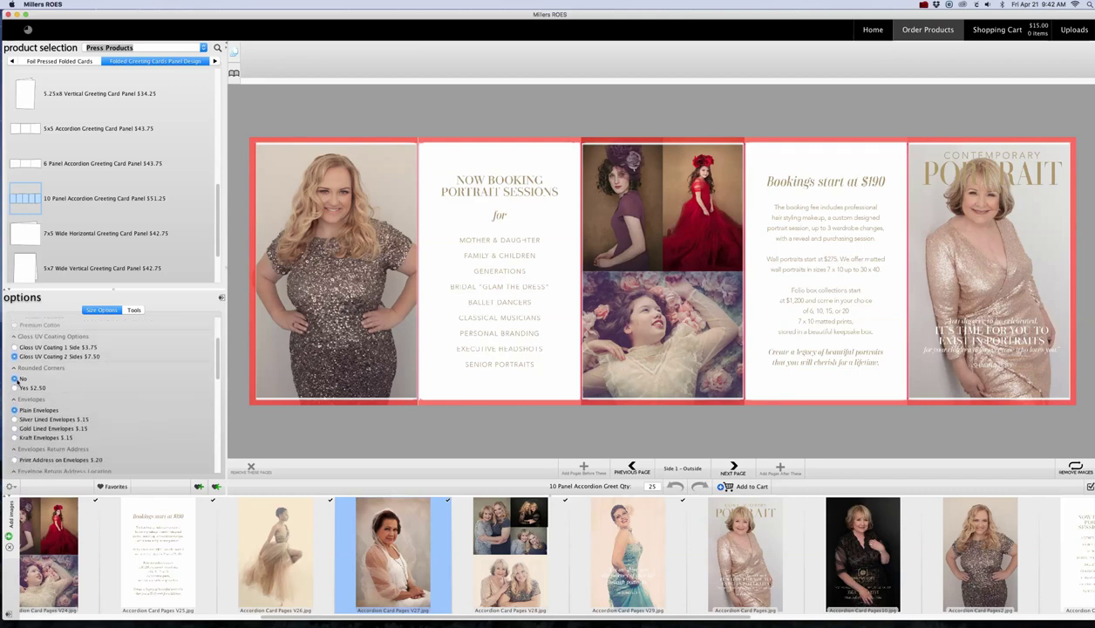
scroll(216, 367, "down", 1)
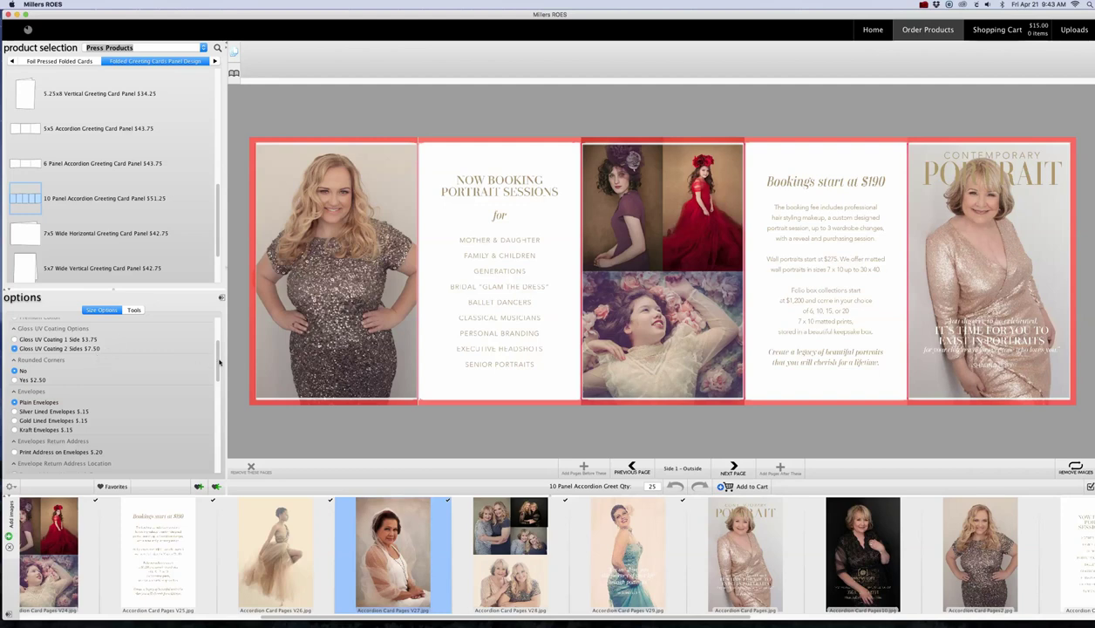
left_click_drag(218, 371, 215, 390)
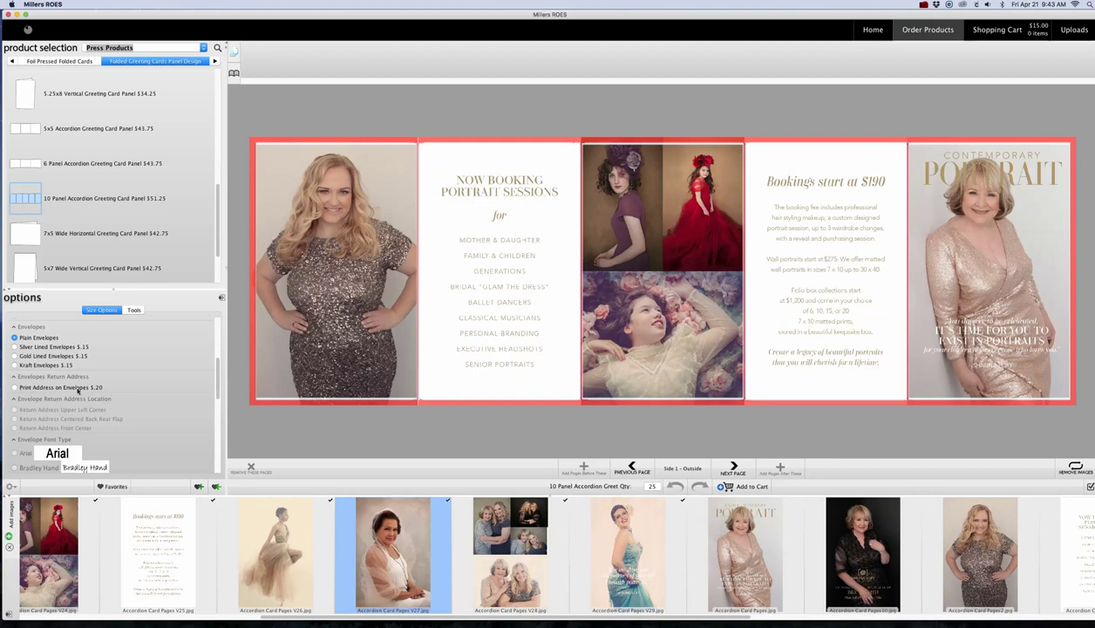
left_click(15, 387)
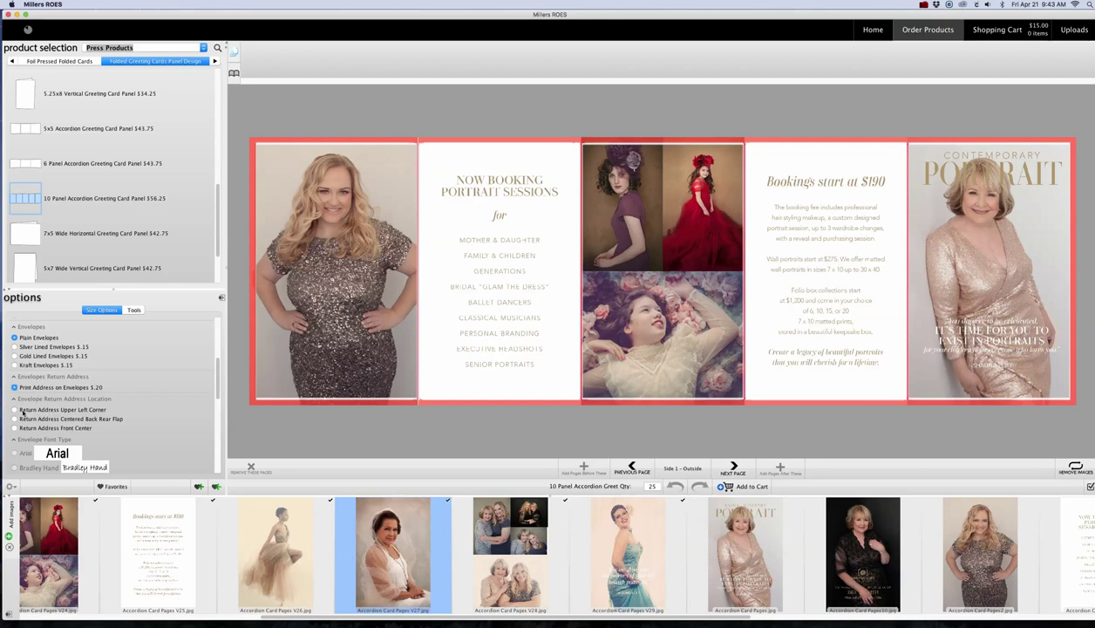
left_click(14, 410)
Set the 10 Panel Accordion Greeting Card quantity to 50 and add it to the cart.
scroll(218, 397, "down", 5)
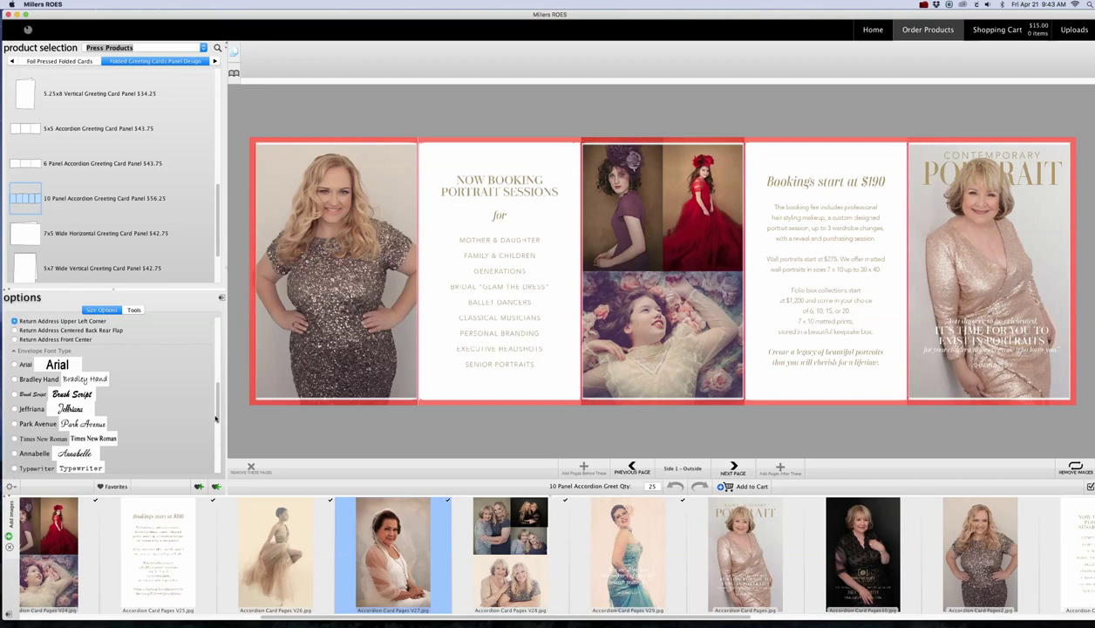
scroll(139, 405, "down", 2)
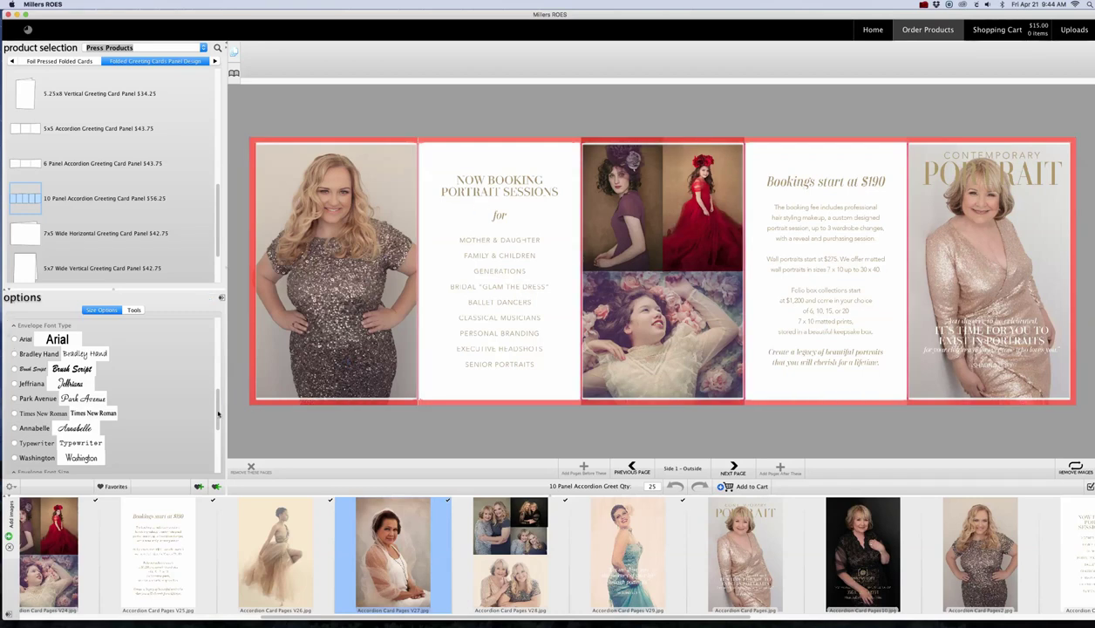
left_click_drag(215, 408, 215, 424)
scroll(215, 424, "down", 5)
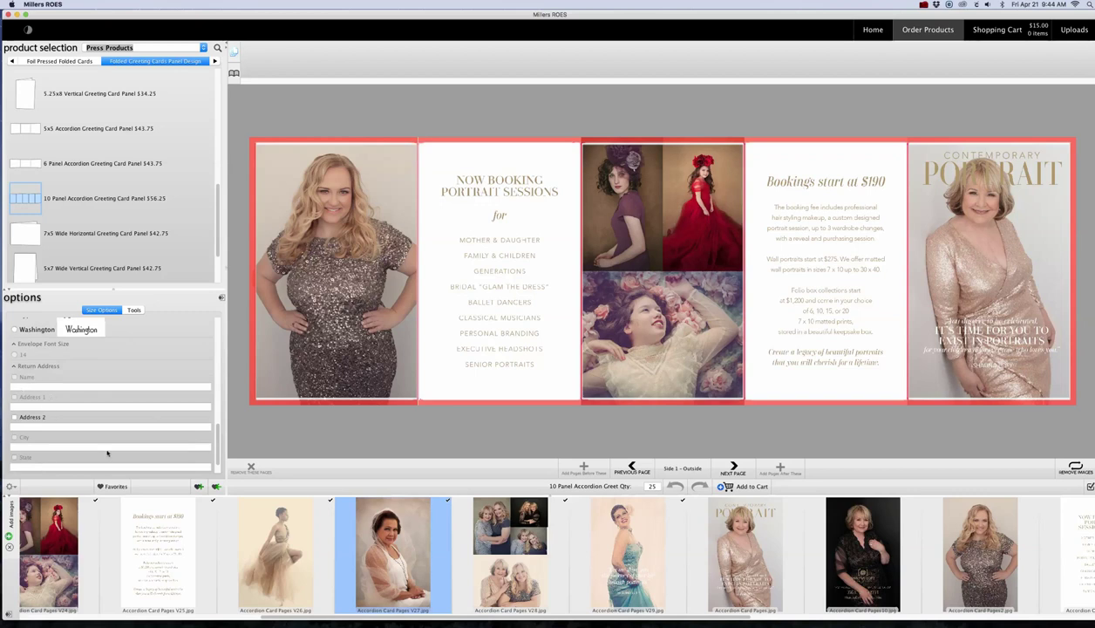
scroll(215, 443, "down", 2)
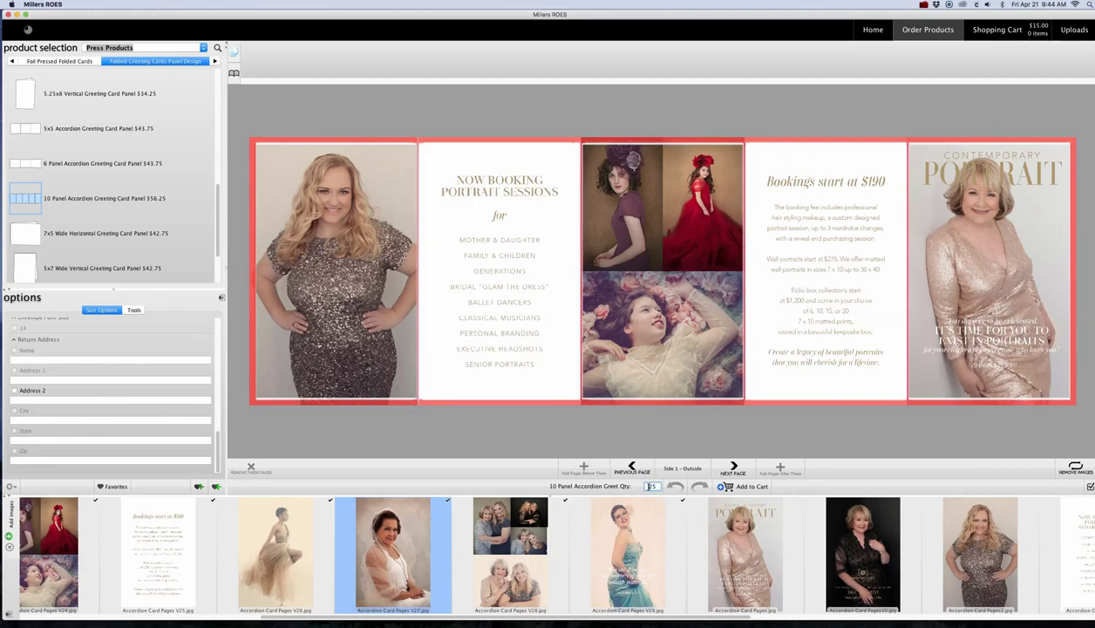
double_click(650, 486)
type("50")
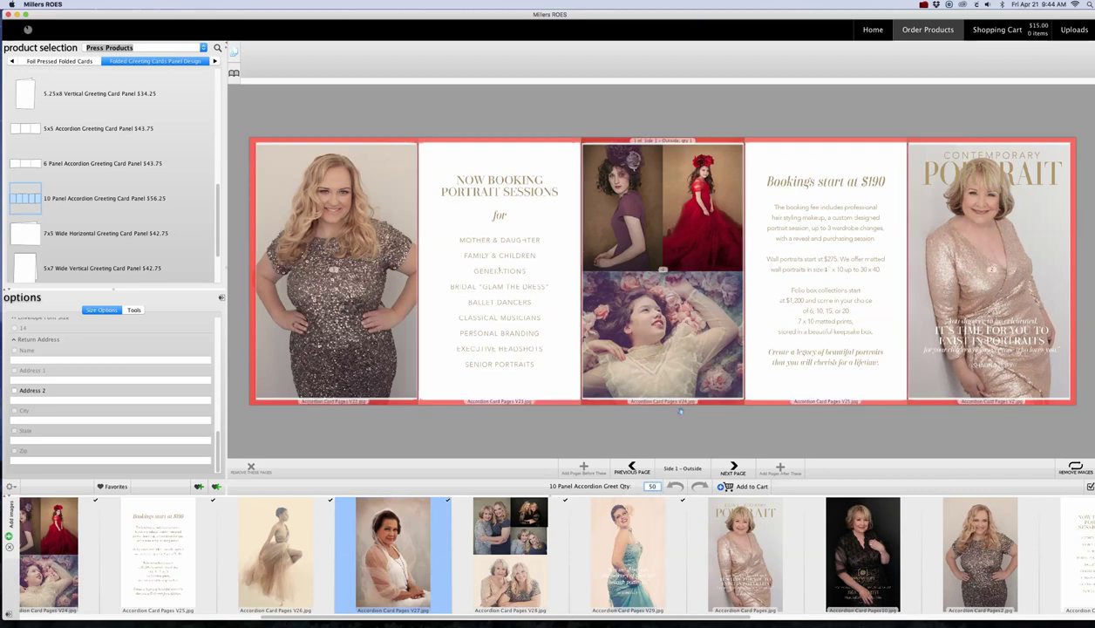
left_click(743, 486)
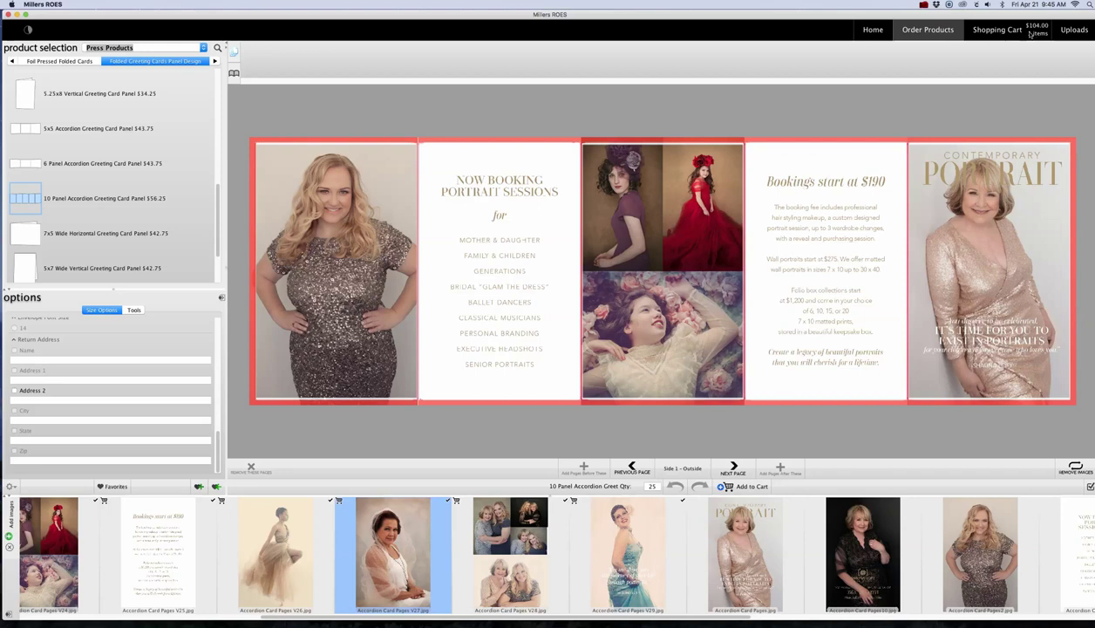
Go to the shopping cart, discarding the open edits, and remove the accordion card item with quantity 50.
left_click(1034, 34)
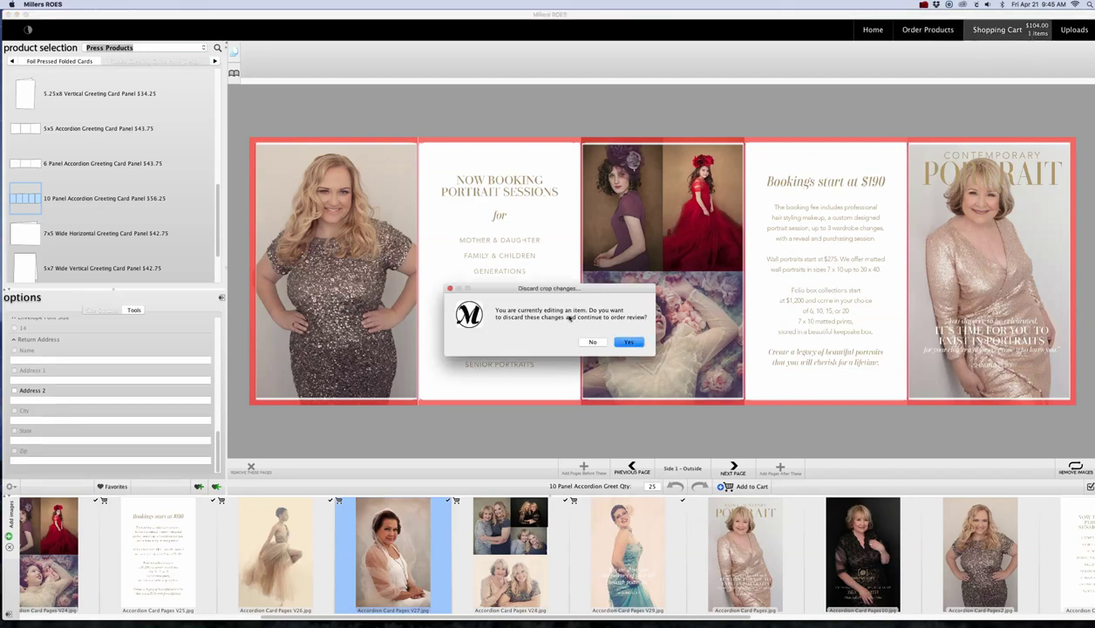
left_click(630, 343)
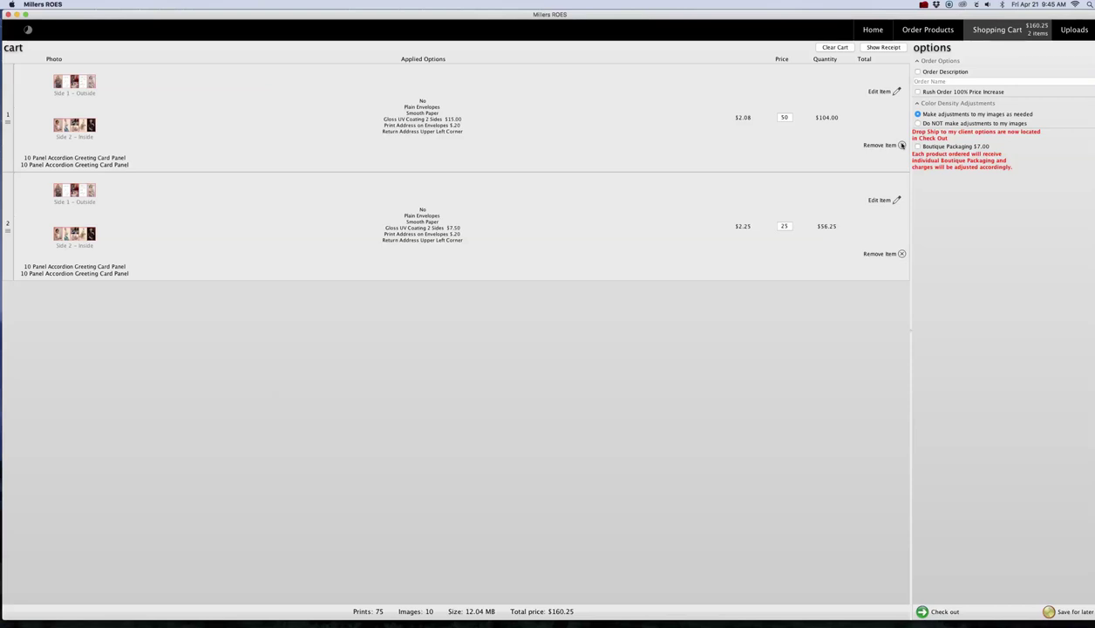
left_click(901, 145)
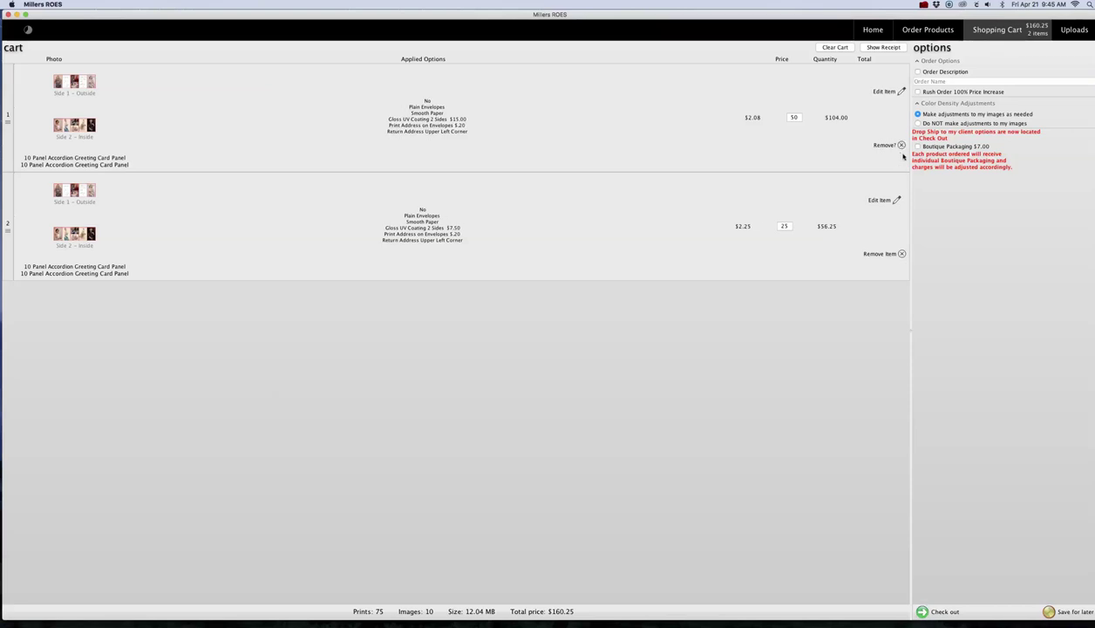
left_click(902, 145)
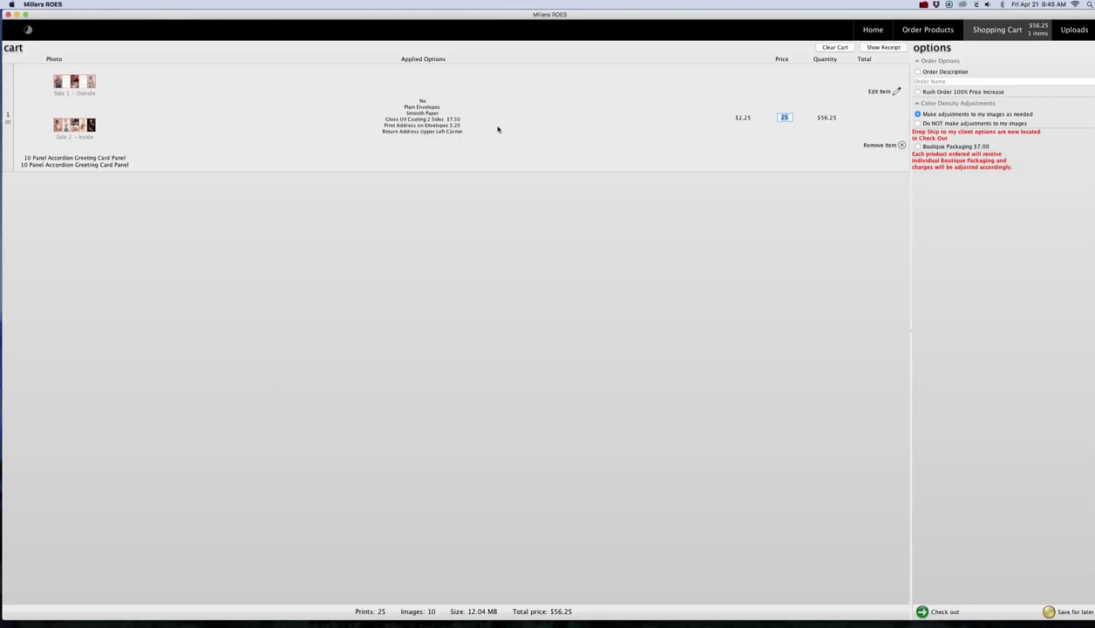
Edit the accordion card item in the cart, turn off Print Address on Envelopes, and add this version to the cart.
left_click(893, 91)
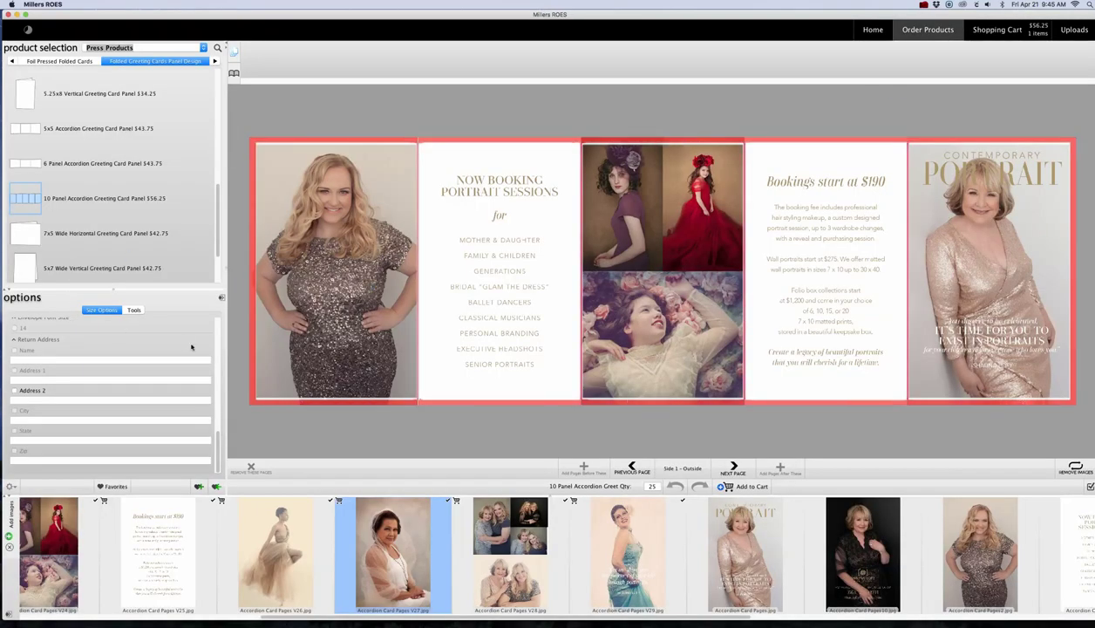
scroll(222, 440, "up", 8)
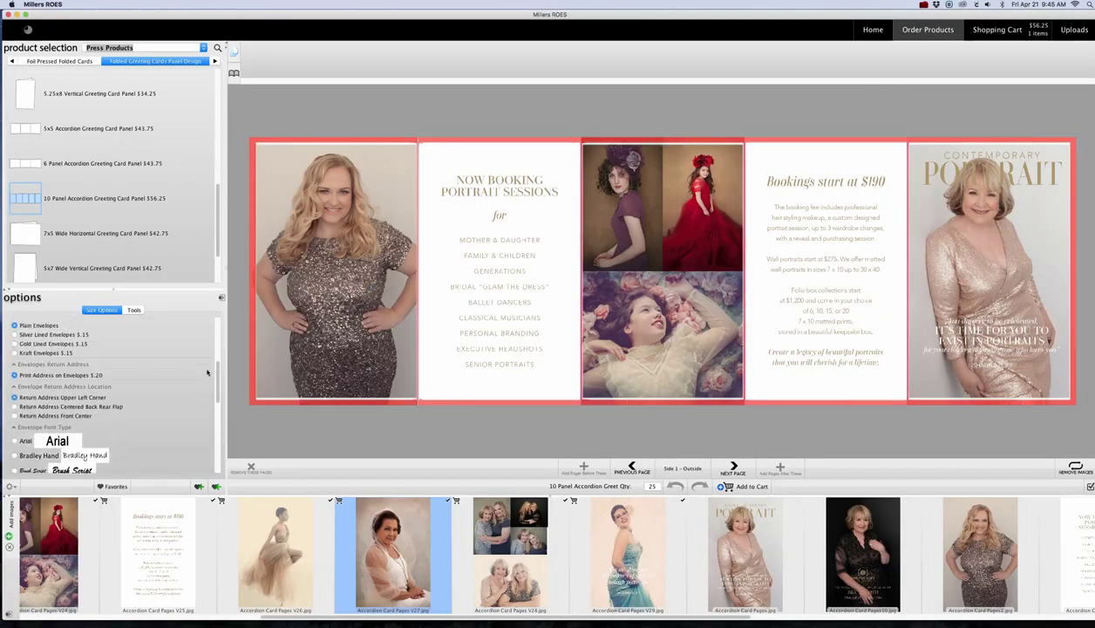
left_click(15, 374)
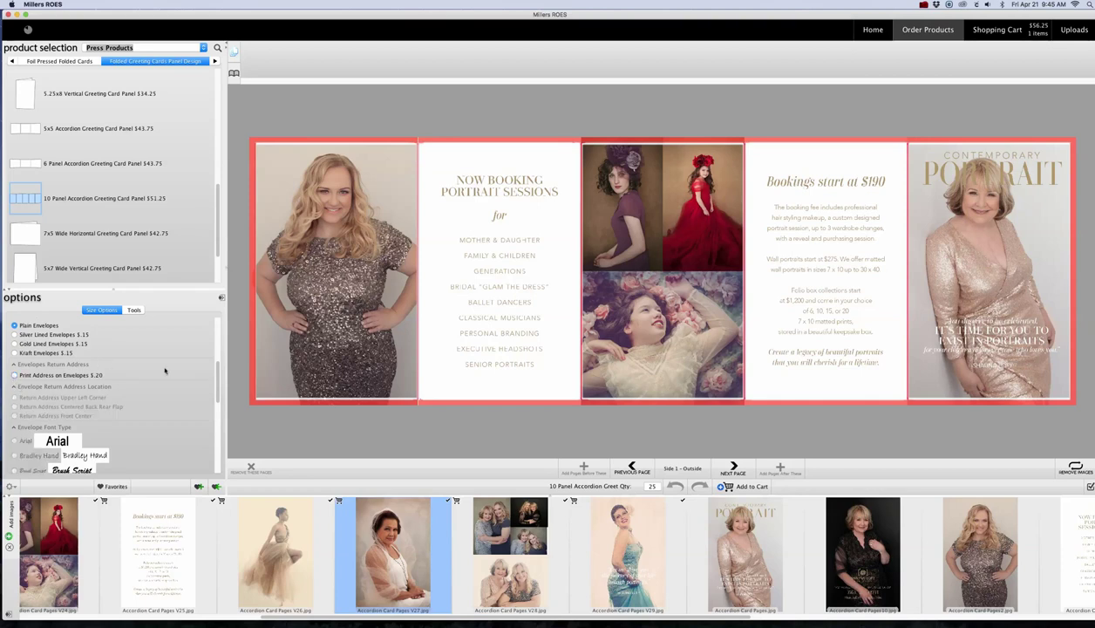
scroll(217, 377, "up", 3)
scroll(219, 371, "up", 2)
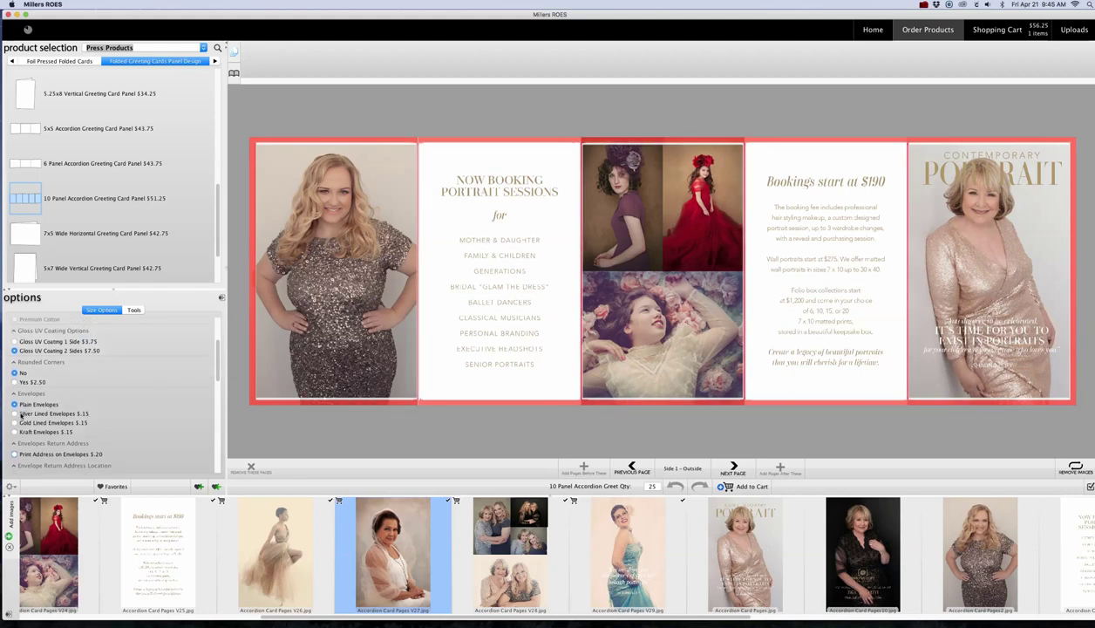
scroll(217, 357, "up", 3)
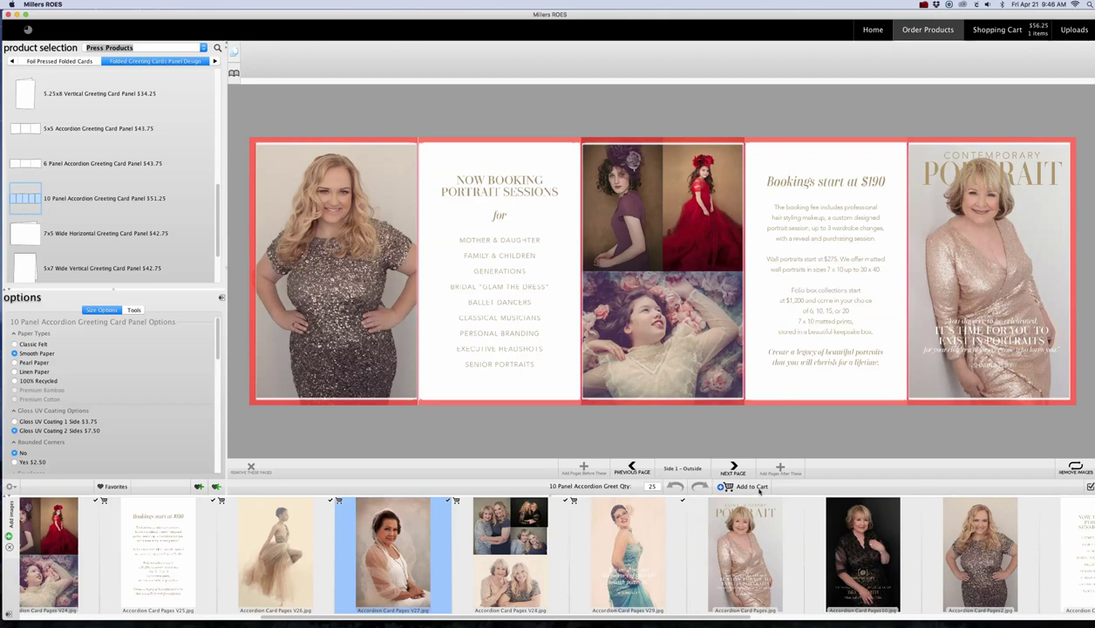
left_click(760, 489)
Return to the shopping cart, discarding the open edits, and remove the two accordion card items without address printing.
left_click(1002, 30)
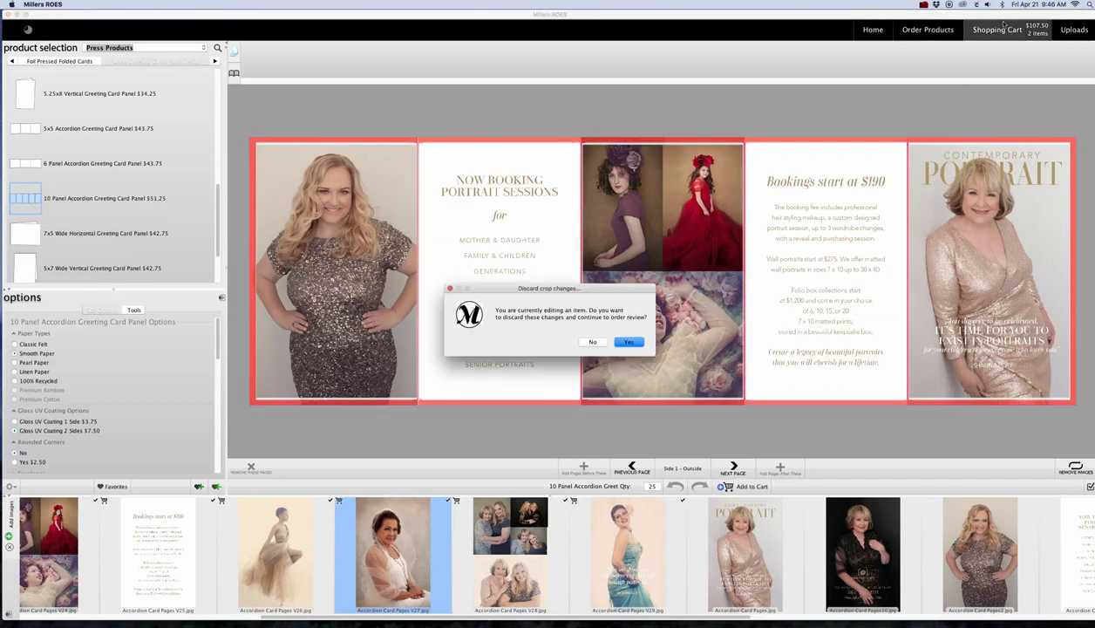
left_click(629, 341)
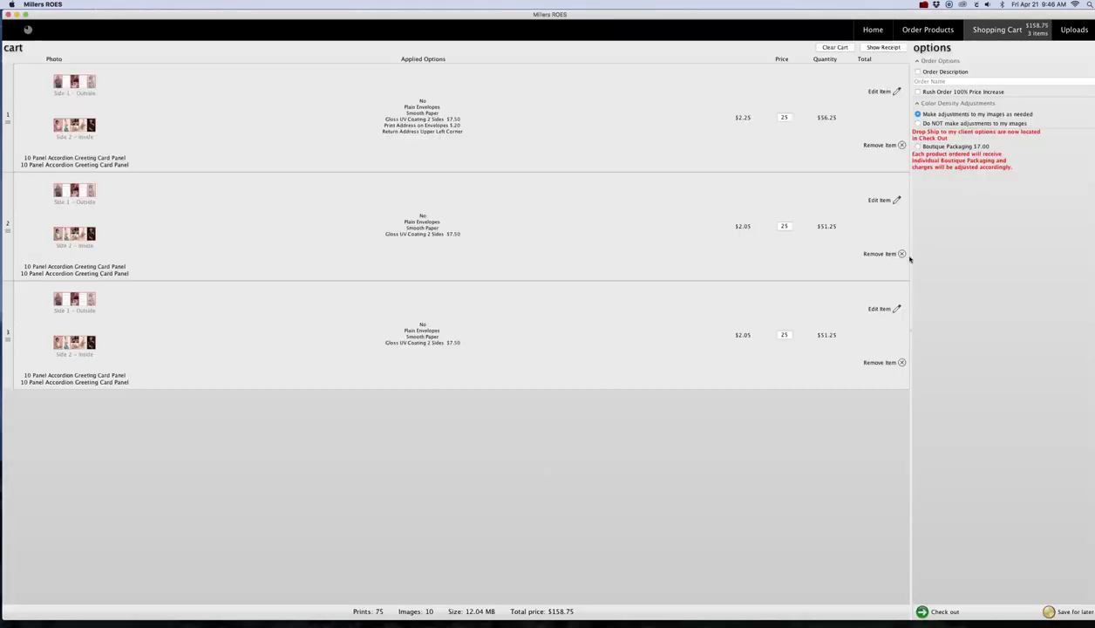
left_click(901, 254)
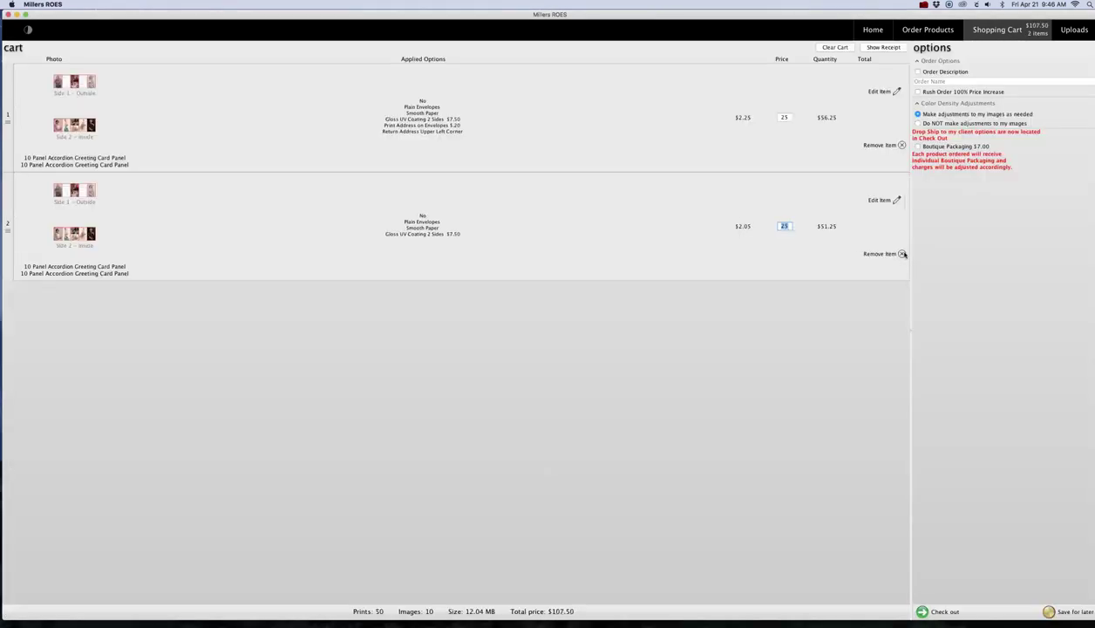
left_click(902, 254)
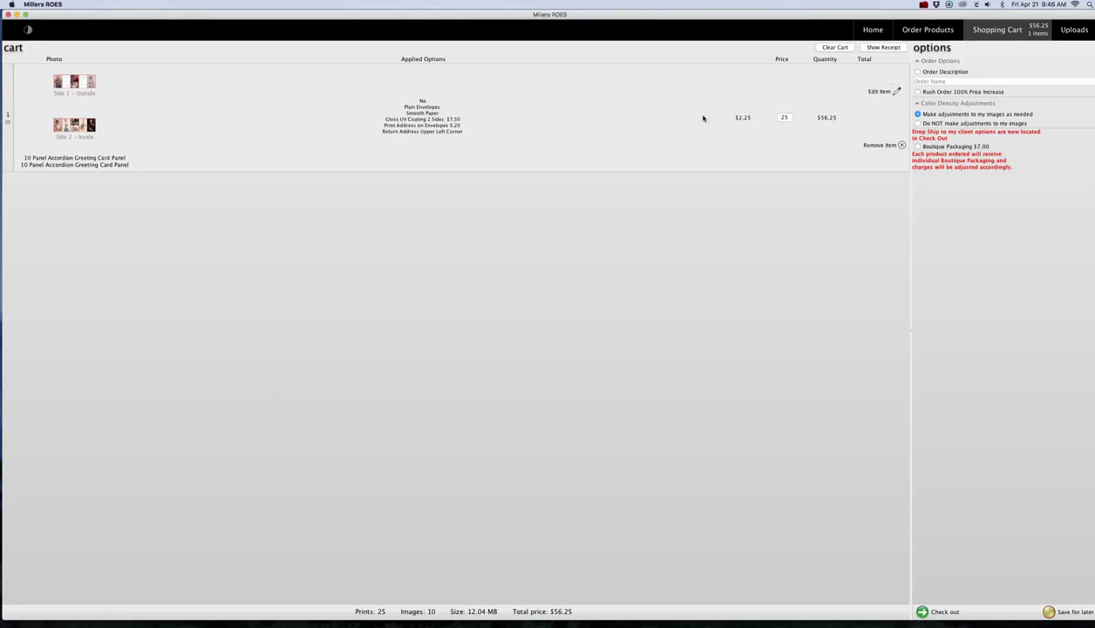
Set the quantity of the 10 Panel Accordion Greeting Card in the cart to 50.
left_click(783, 117)
type("50")
left_click(923, 4)
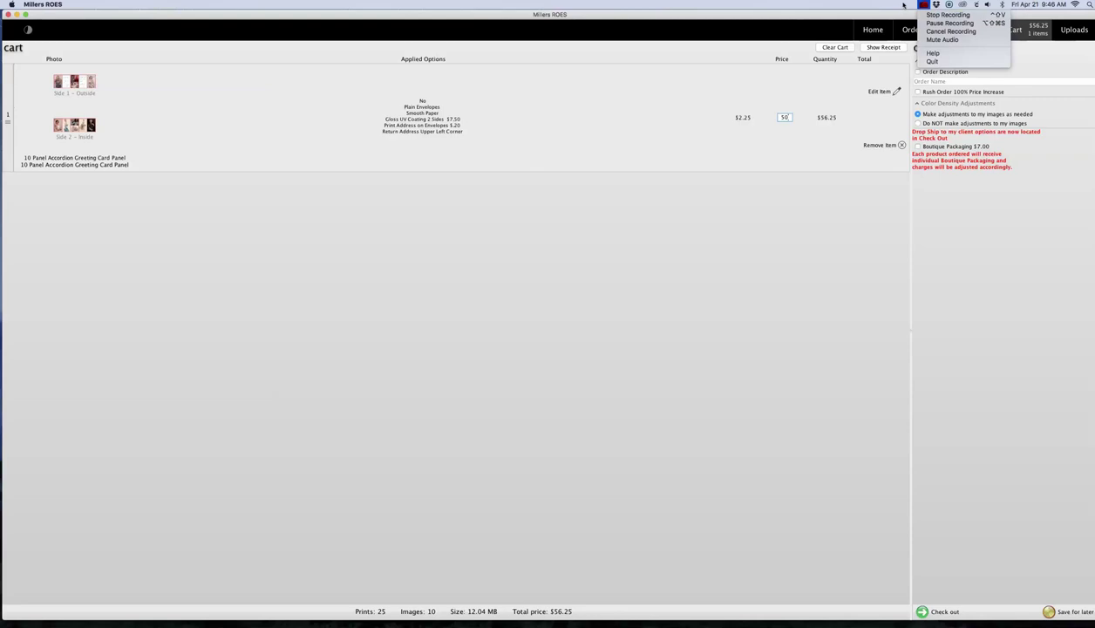
left_click(904, 5)
left_click(924, 6)
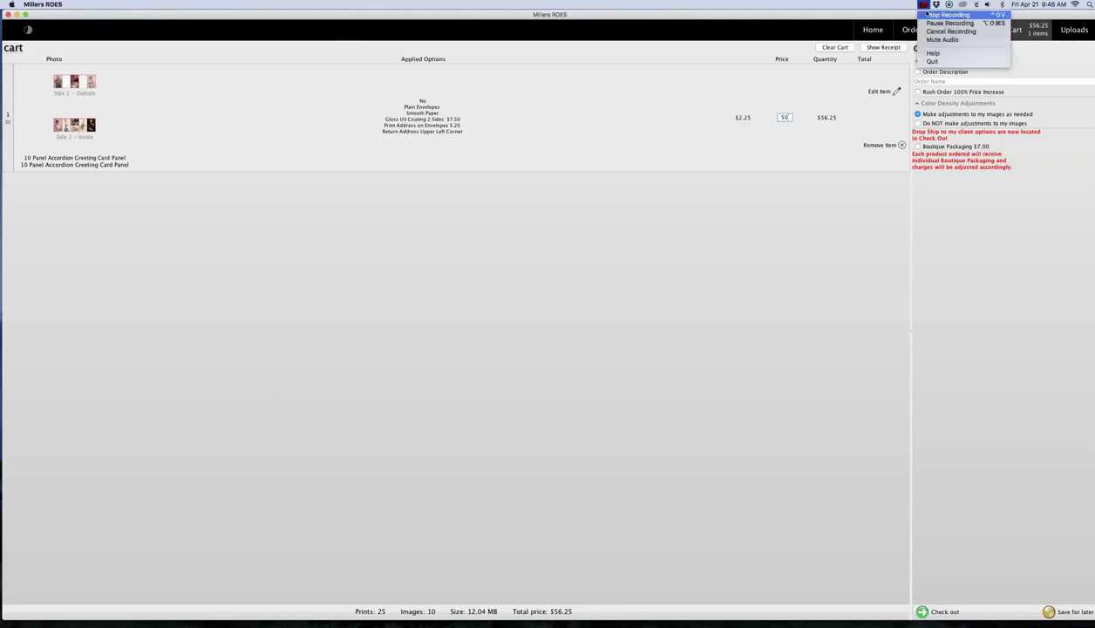